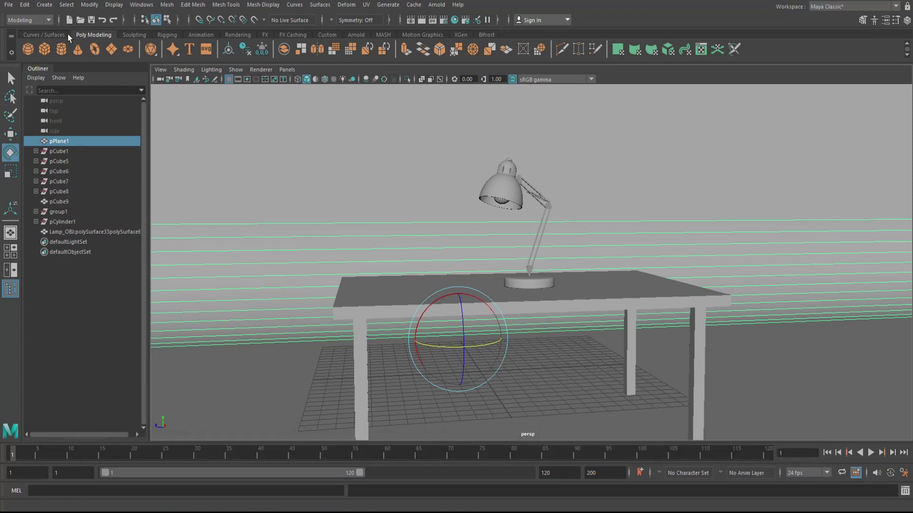
# Create an Arnold photometric light, aiPhotometricLight1, from the Arnold Lights menu.
pyautogui.click(44, 5)
pyautogui.moveTo(88, 61)
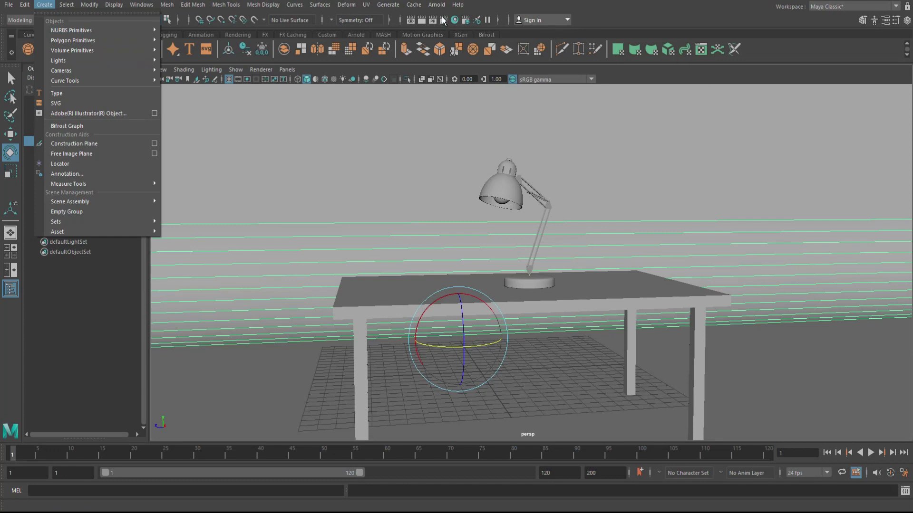
pyautogui.click(437, 4)
pyautogui.moveTo(472, 55)
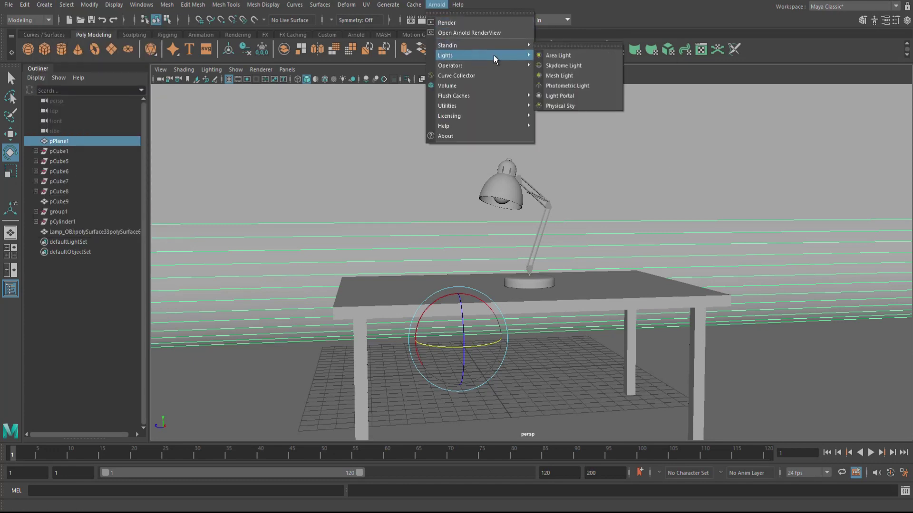
pyautogui.click(601, 85)
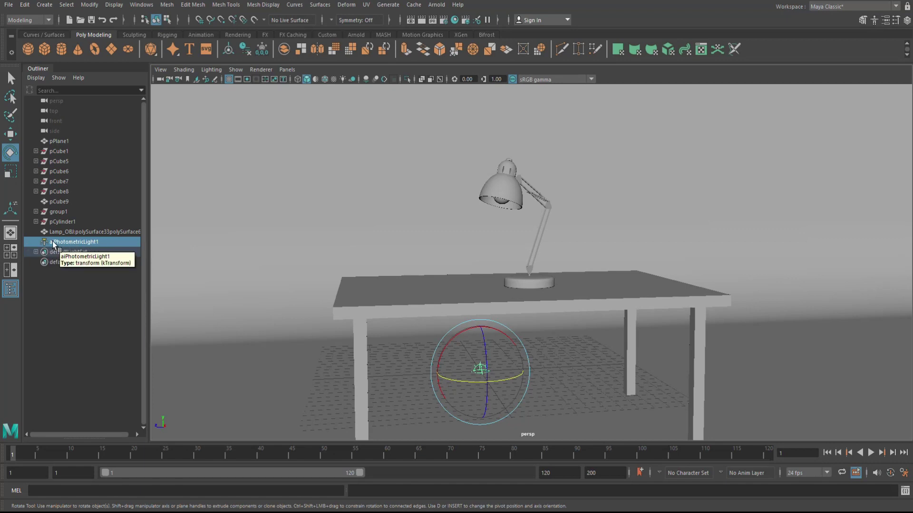
# Move aiPhotometricLight1 up along Y from below the table to above the lamp head.
pyautogui.press('w')
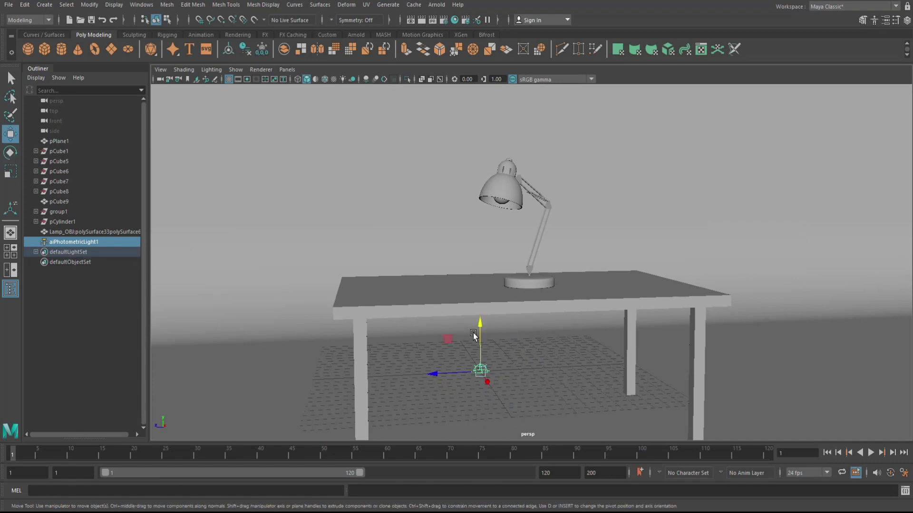
pyautogui.moveTo(480, 319); pyautogui.dragTo(546, 226)
pyautogui.moveTo(503, 155); pyautogui.dragTo(503, 98)
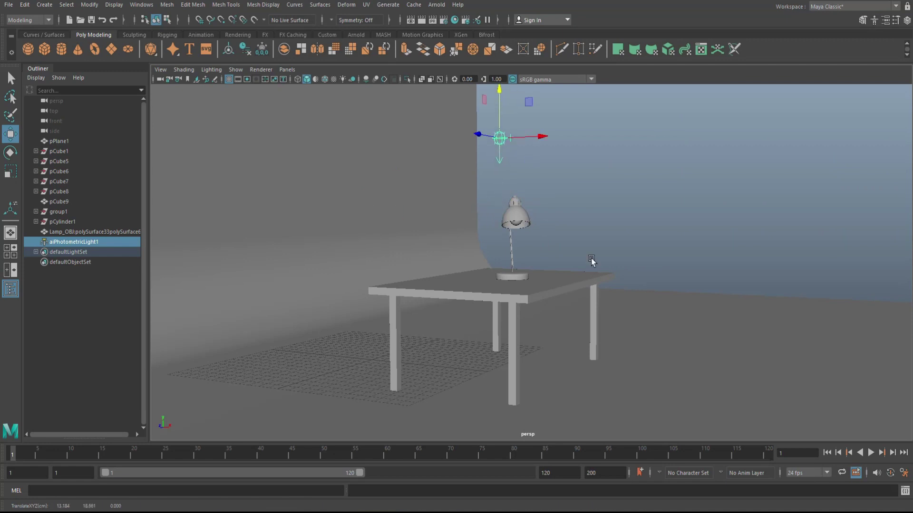
pyautogui.keyDown('alt'); pyautogui.moveTo(591, 259); pyautogui.dragTo(557, 291); pyautogui.keyUp('alt')
pyautogui.scroll(5, 546, 286)
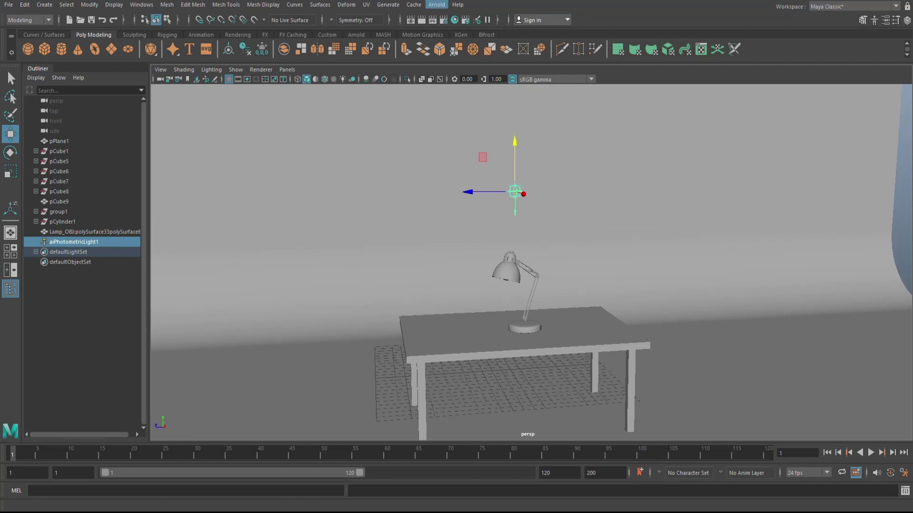
# Run an Arnold test render, which comes out black with a missing photometric file warning, then close RenderView.
pyautogui.click(436, 4)
pyautogui.click(461, 23)
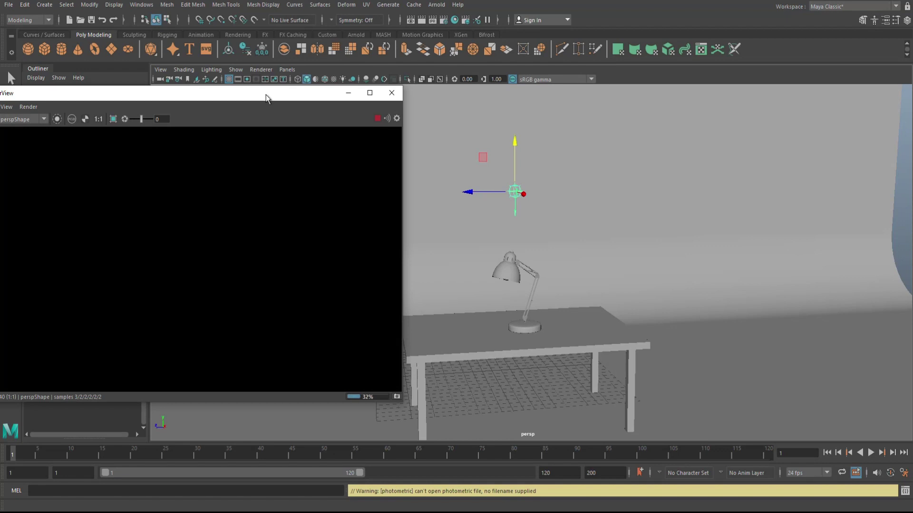
pyautogui.moveTo(267, 95); pyautogui.dragTo(345, 95)
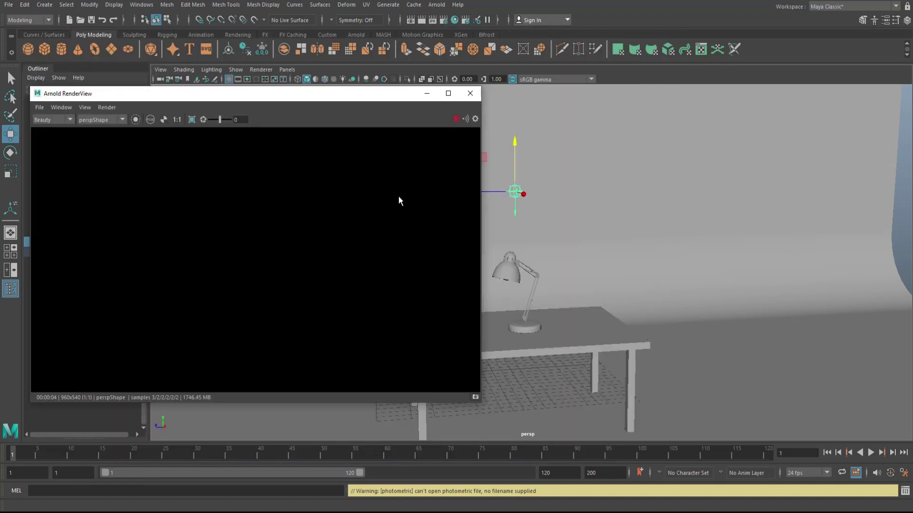
pyautogui.moveTo(377, 96); pyautogui.dragTo(505, 96)
pyautogui.click(600, 94)
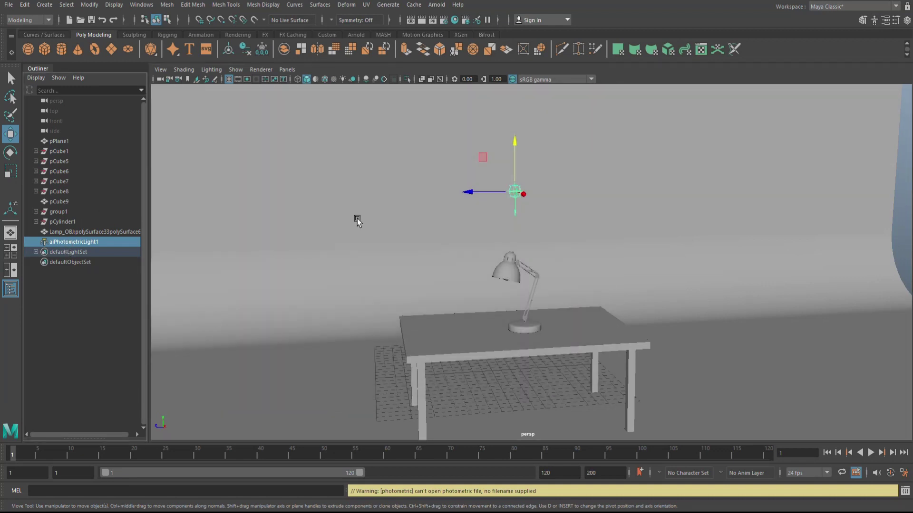
# Load Desktop/ies/012_tlon_light_650/012 TLON MPRM 650 840.ies as aiPhotometricLightShape1's Photometry File.
pyautogui.hotkey('ctrl', 'a')
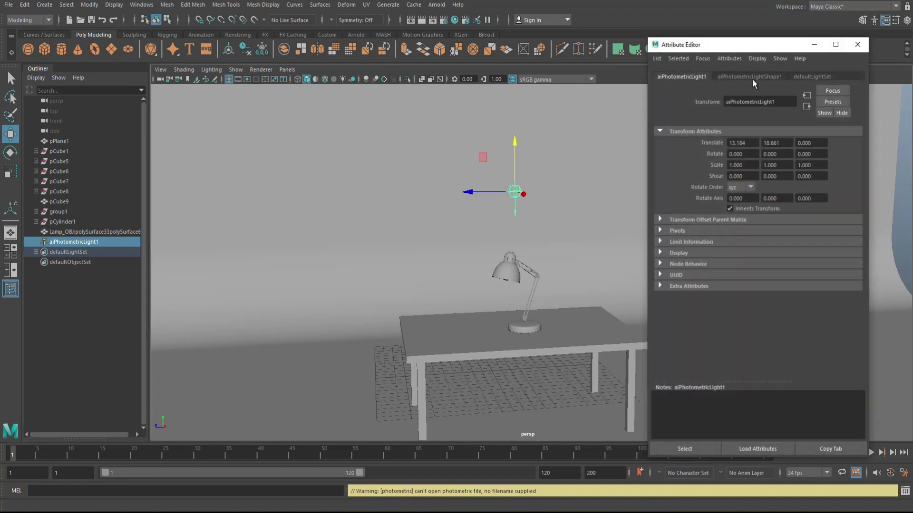
pyautogui.click(765, 76)
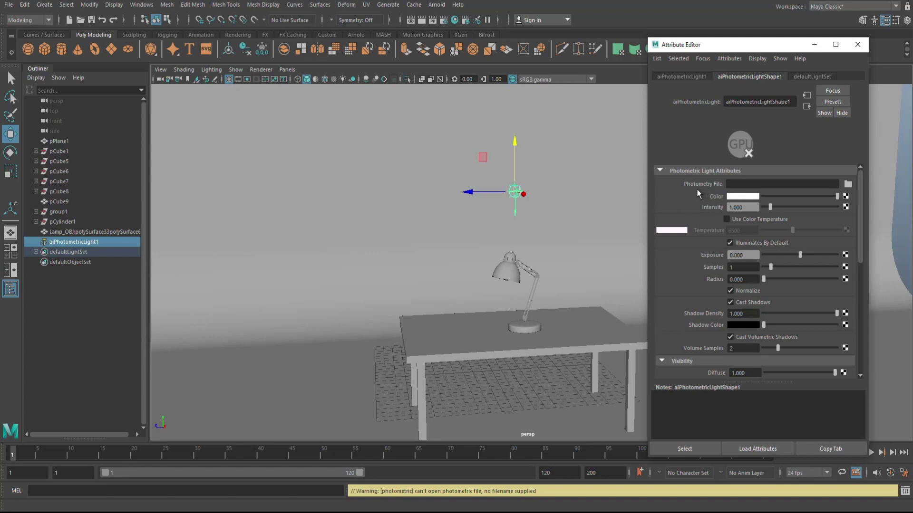
pyautogui.click(847, 184)
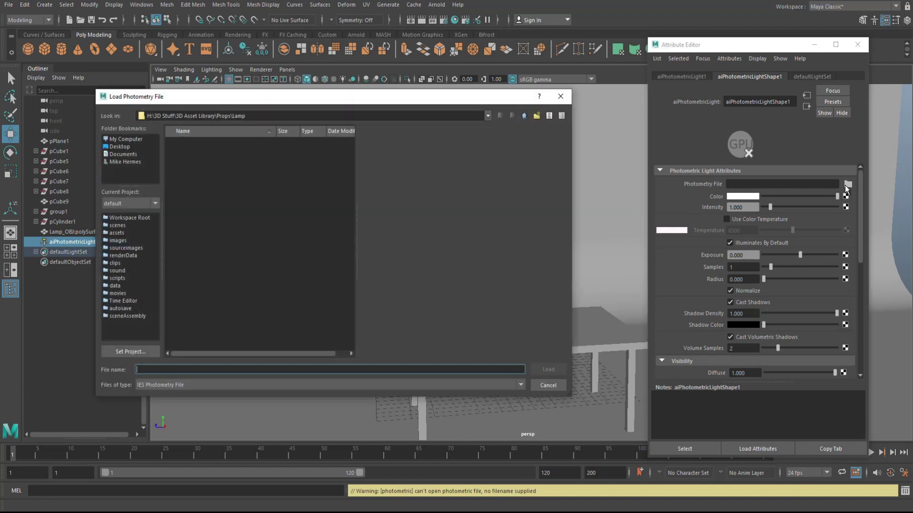
pyautogui.click(115, 148)
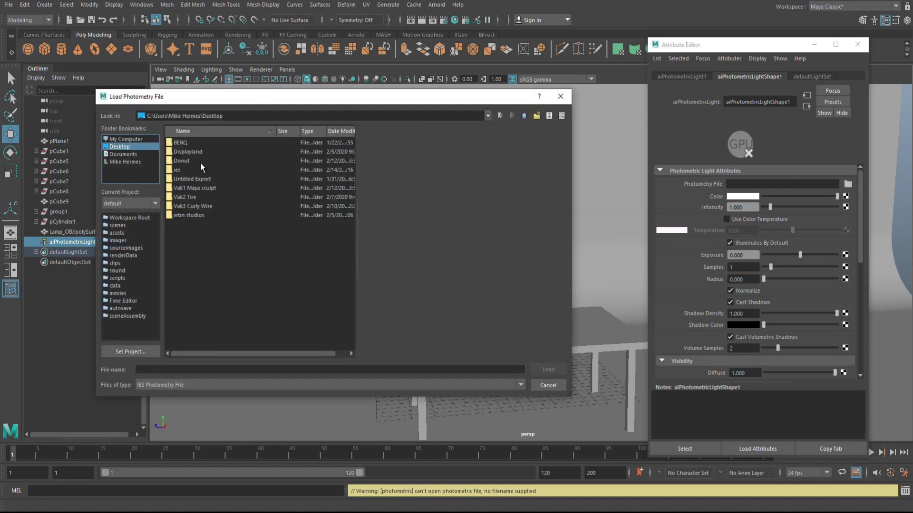
pyautogui.doubleClick(176, 169)
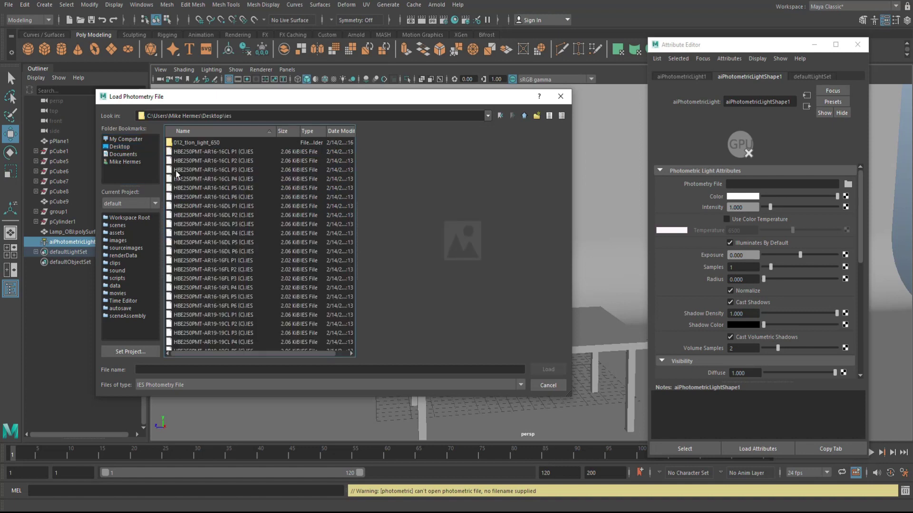
pyautogui.scroll(-5, 232, 226)
pyautogui.scroll(6, 233, 229)
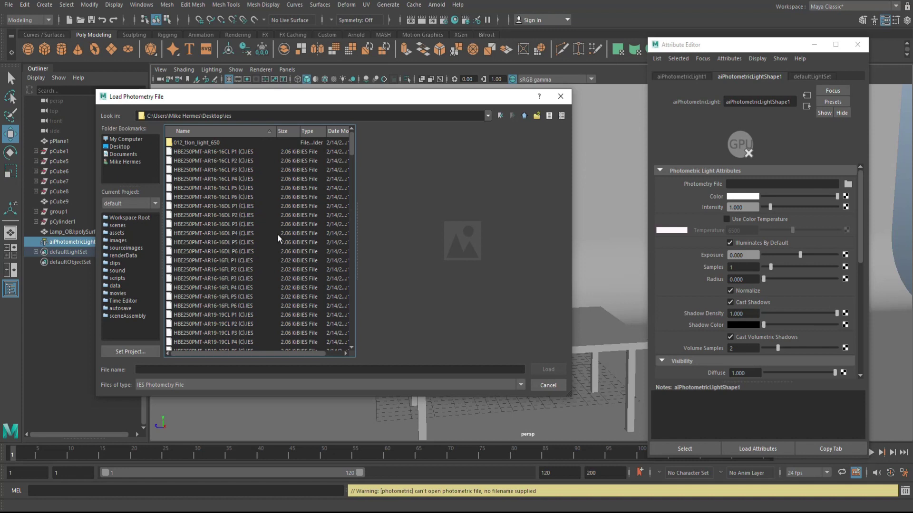
pyautogui.doubleClick(209, 142)
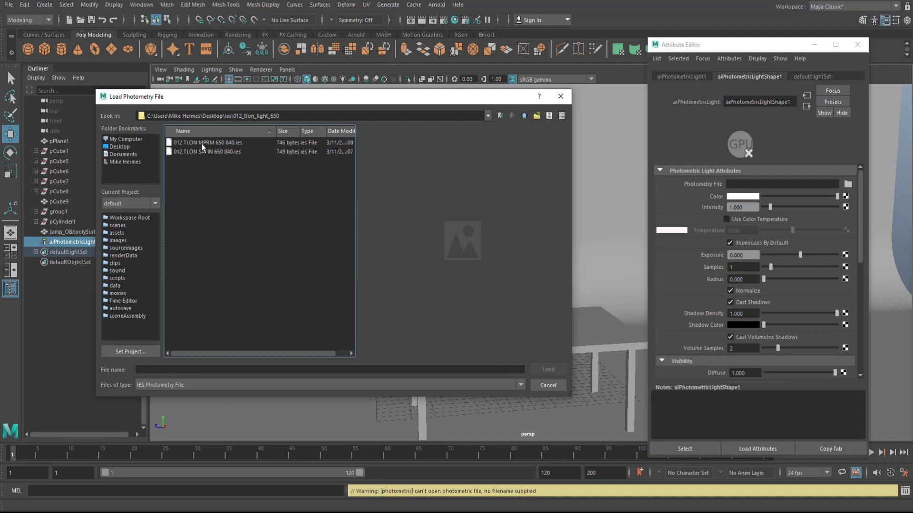
pyautogui.click(202, 143)
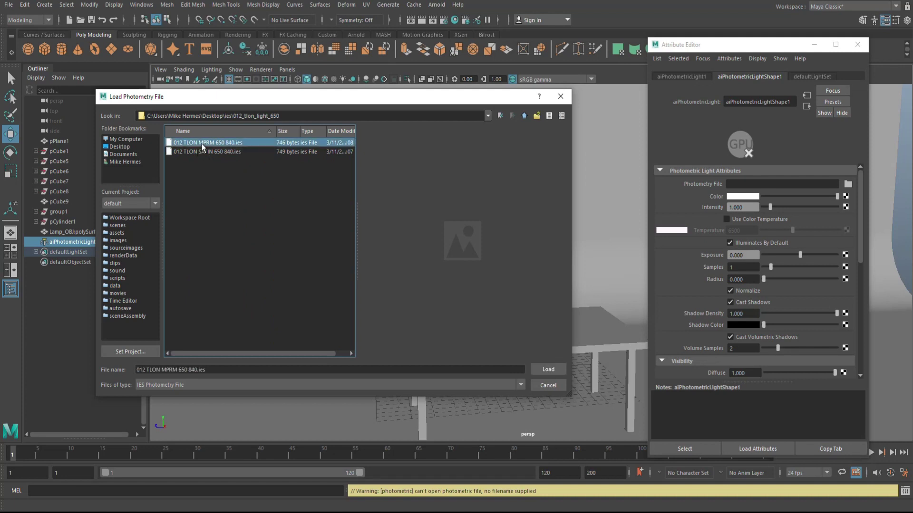
pyautogui.click(548, 369)
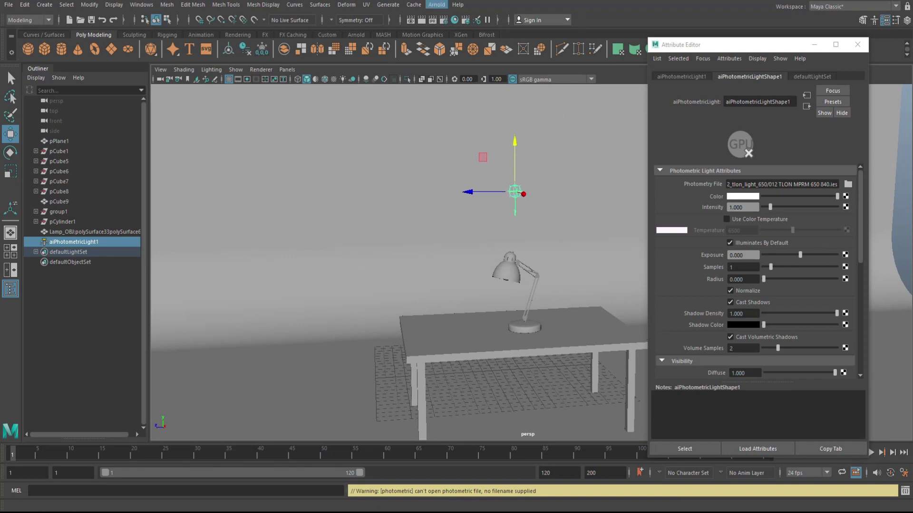
# Re-render the scene in Arnold RenderView with the IES profile and frame the lamp.
pyautogui.click(437, 5)
pyautogui.click(455, 25)
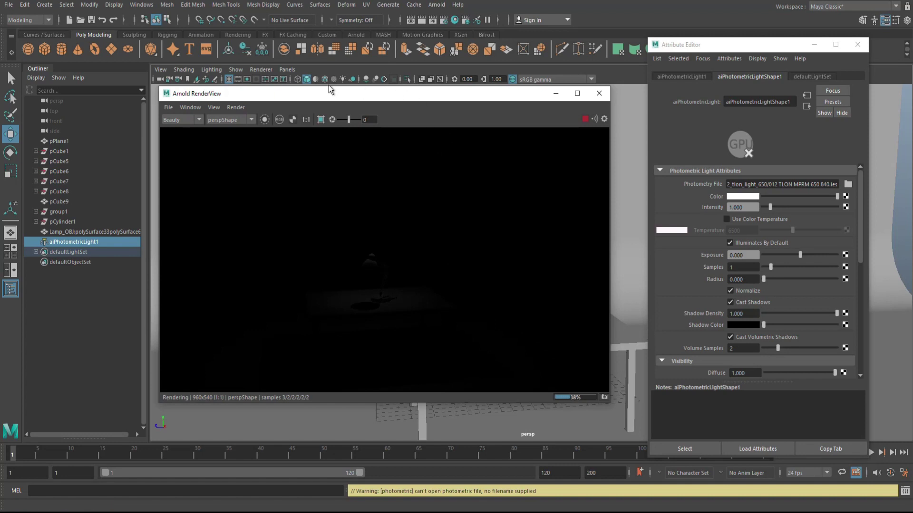
pyautogui.moveTo(329, 85); pyautogui.dragTo(236, 73)
pyautogui.scroll(5, 318, 229)
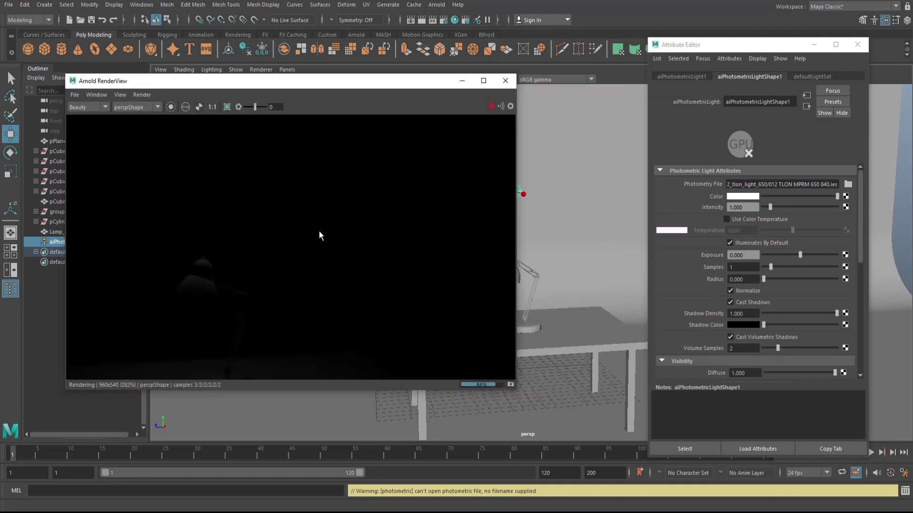
pyautogui.moveTo(263, 259); pyautogui.dragTo(321, 192, button='middle')
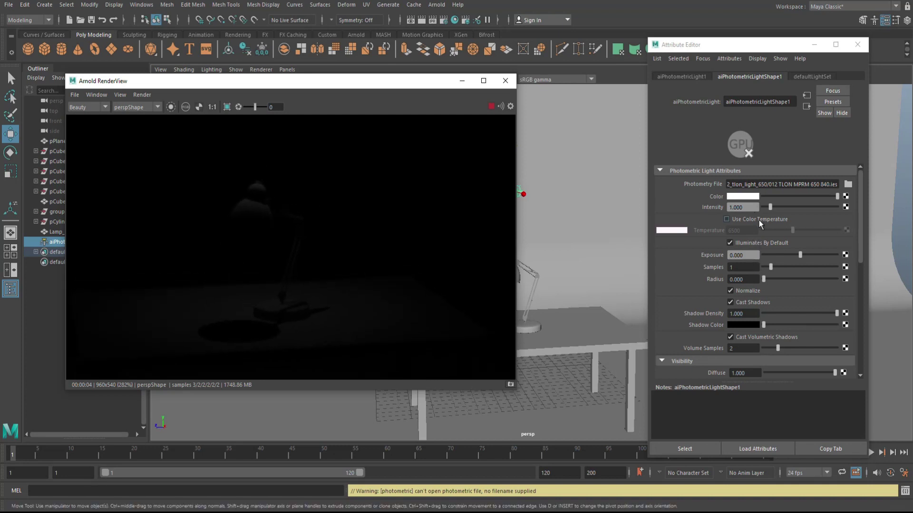
# Set the photometric light's intensity to 3, then to 10.
pyautogui.click(755, 207)
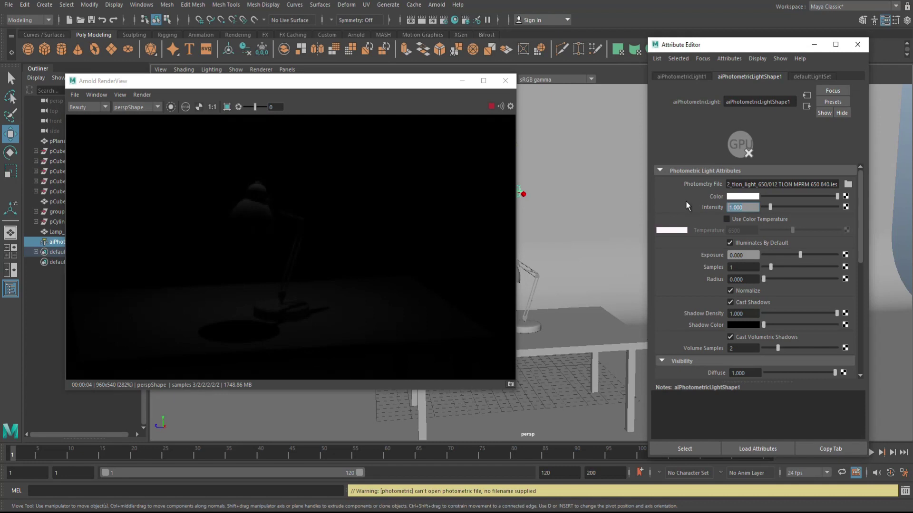
pyautogui.write('3')
pyautogui.press('Return')
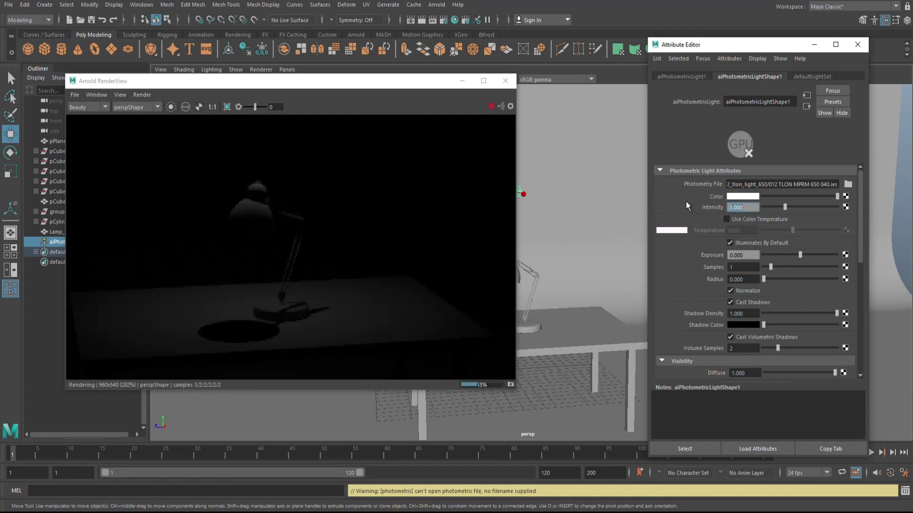
pyautogui.write('10')
pyautogui.press('Return')
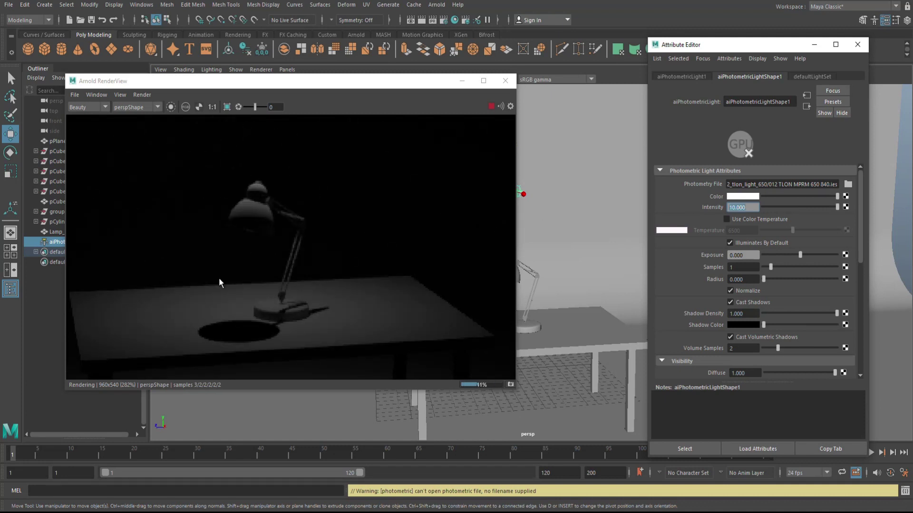
pyautogui.scroll(-2, 295, 313)
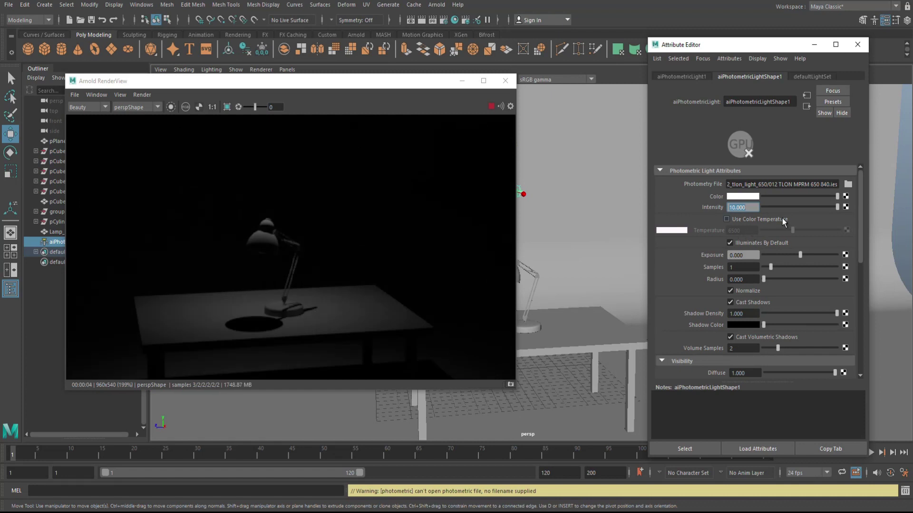
pyautogui.click(739, 197)
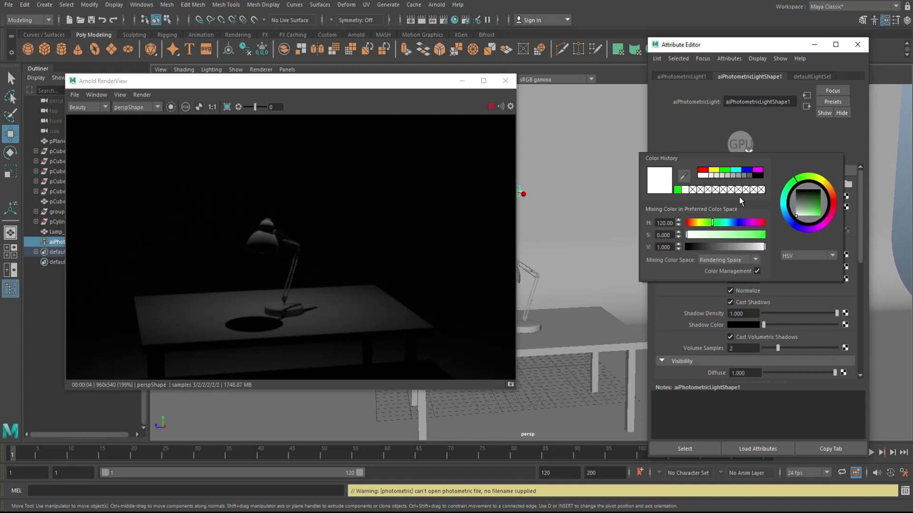
pyautogui.click(715, 171)
pyautogui.click(725, 170)
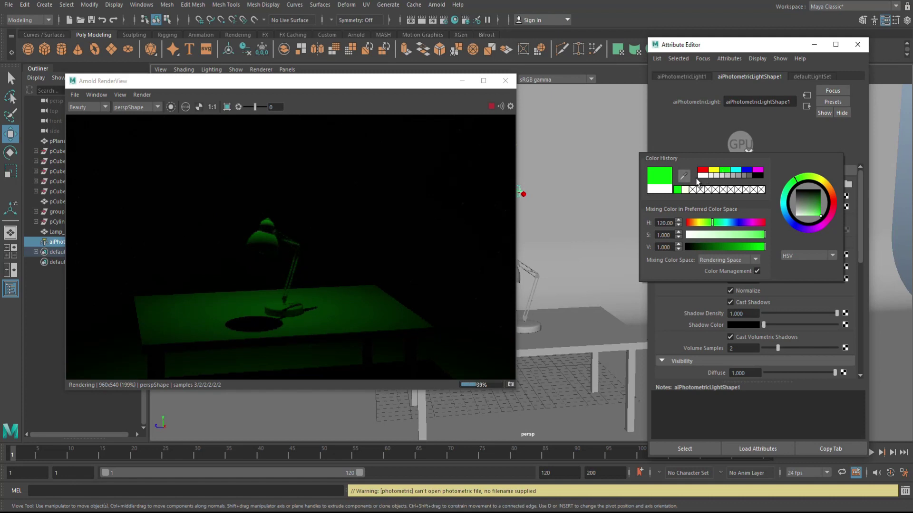
pyautogui.click(702, 176)
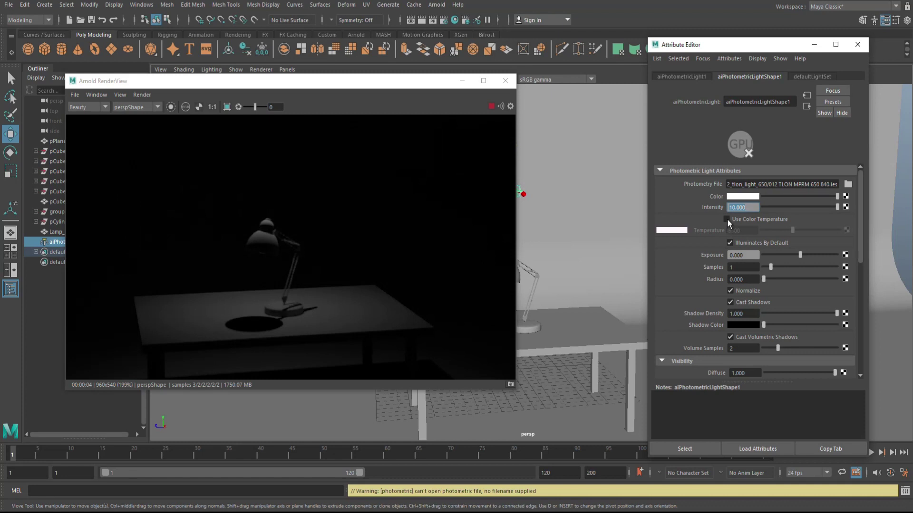
# Enable Use Color Temperature and set the temperature to 4500, then 7000.
pyautogui.click(728, 220)
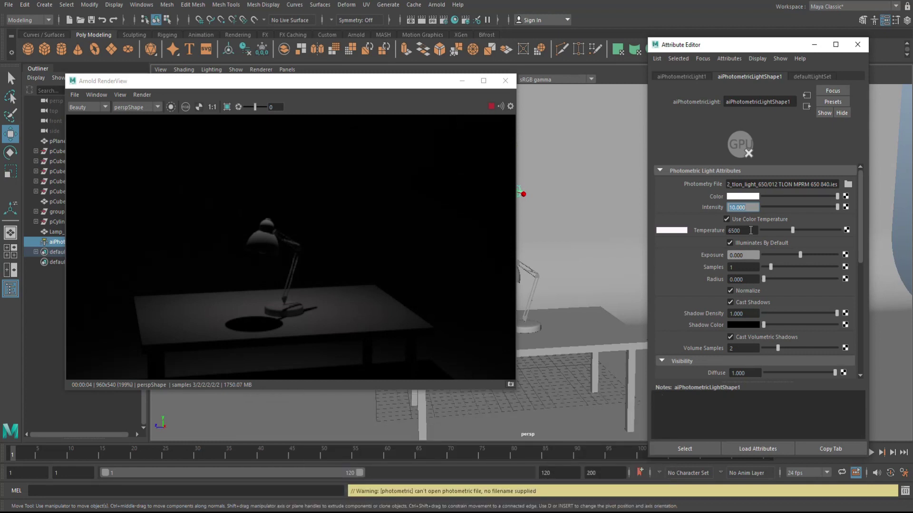
pyautogui.doubleClick(751, 230)
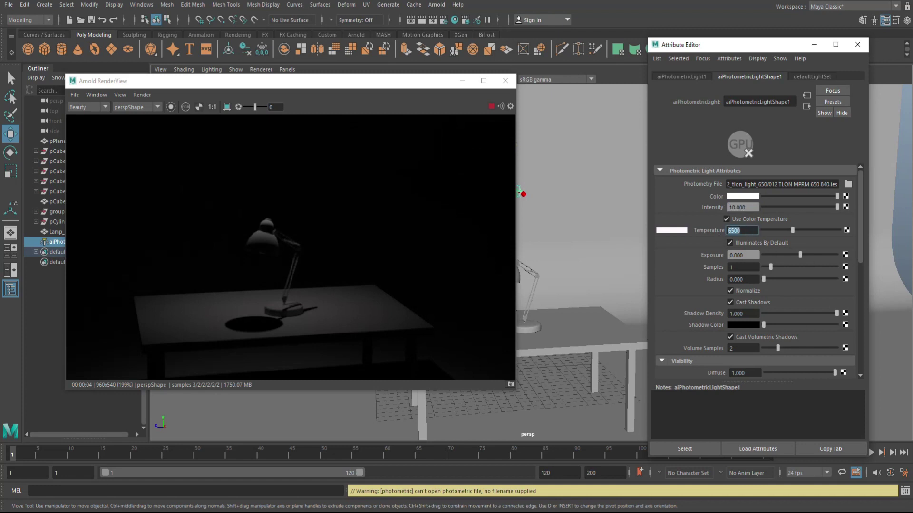
pyautogui.write('4500')
pyautogui.press('Return')
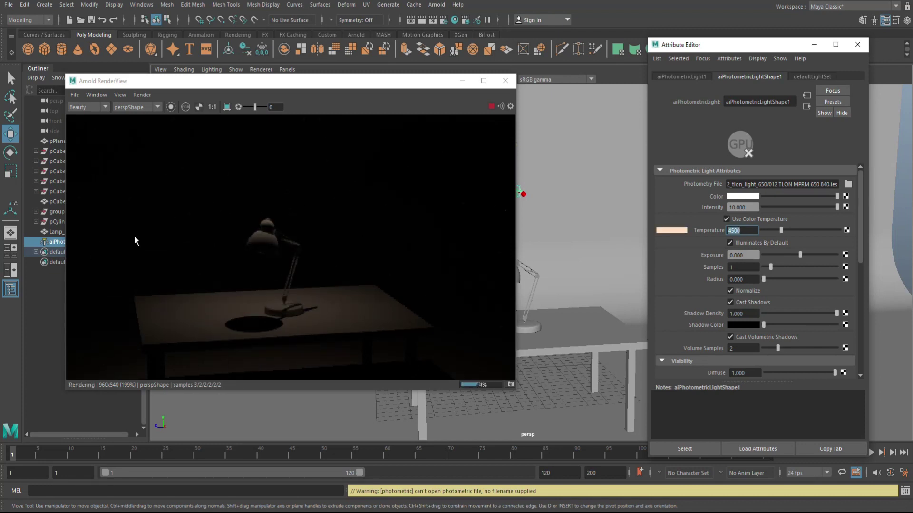
pyautogui.scroll(-2, 324, 284)
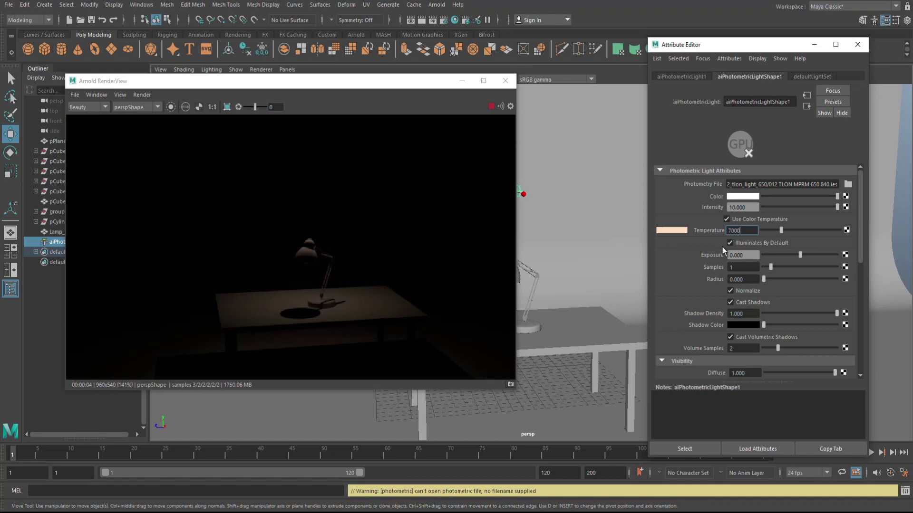
pyautogui.write('0')
pyautogui.press('Return')
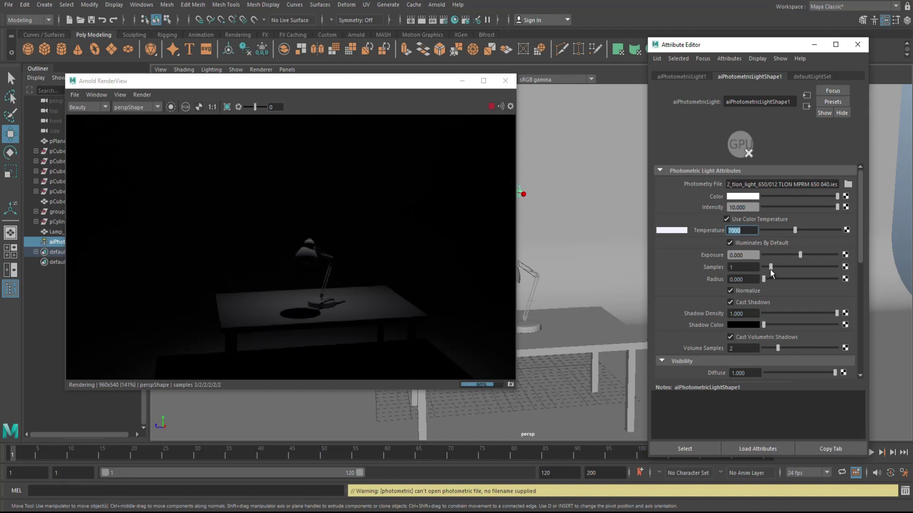
# Set the light's samples to 3 and exposure to 3.816, then inspect the brighter render.
pyautogui.moveTo(770, 269); pyautogui.dragTo(787, 269)
pyautogui.moveTo(803, 256); pyautogui.dragTo(827, 255)
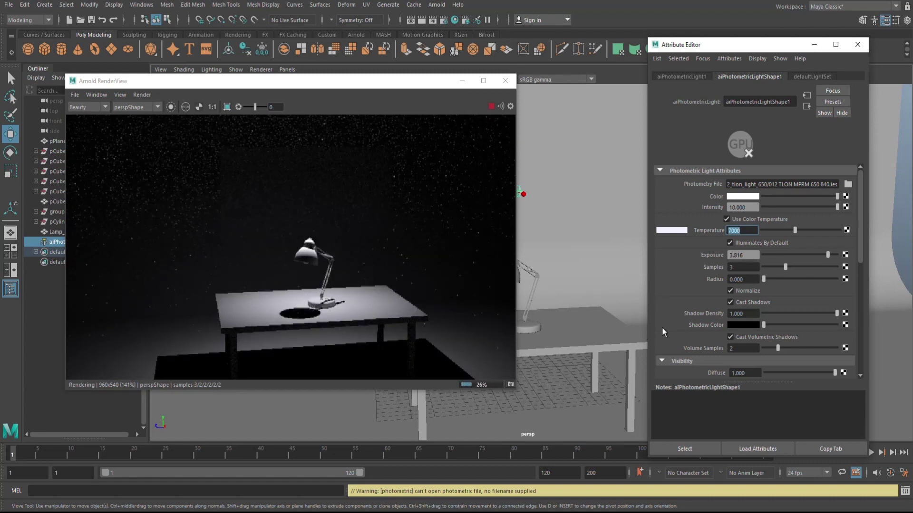
pyautogui.scroll(-3, 773, 305)
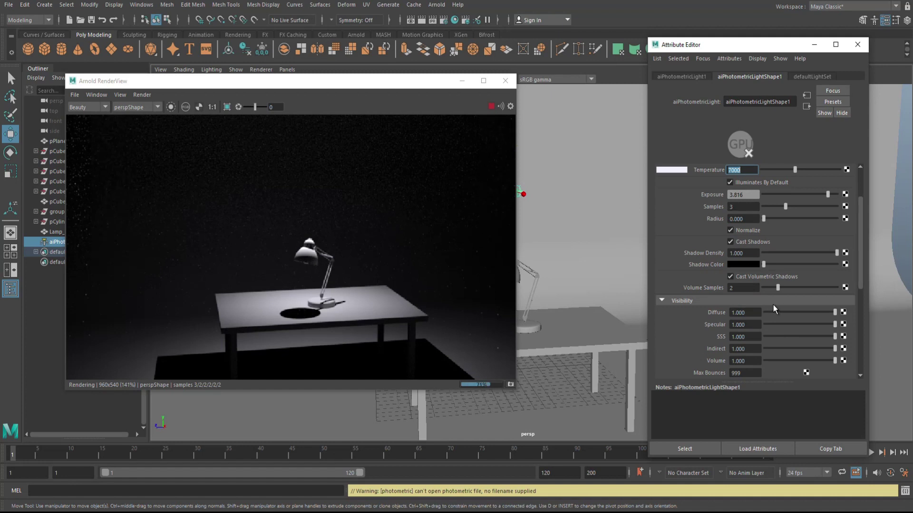
pyautogui.scroll(5, 495, 330)
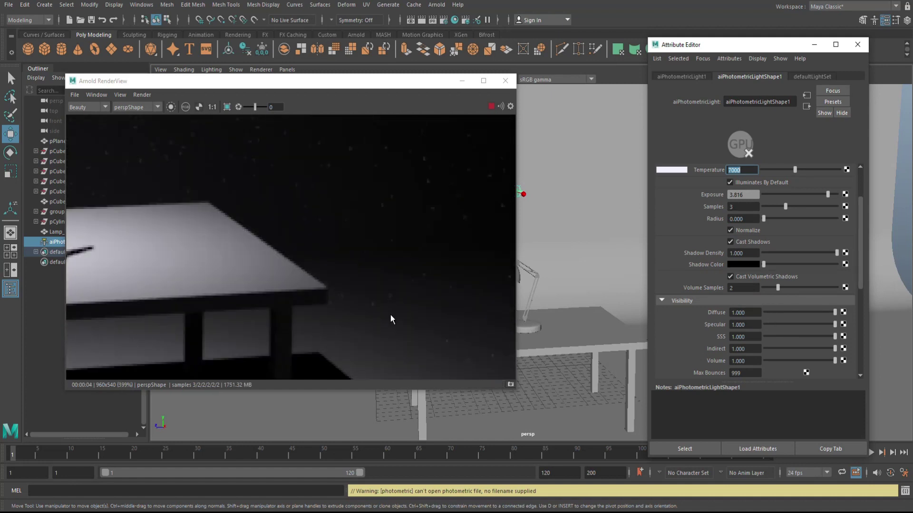
pyautogui.moveTo(260, 265); pyautogui.dragTo(500, 338, button='middle')
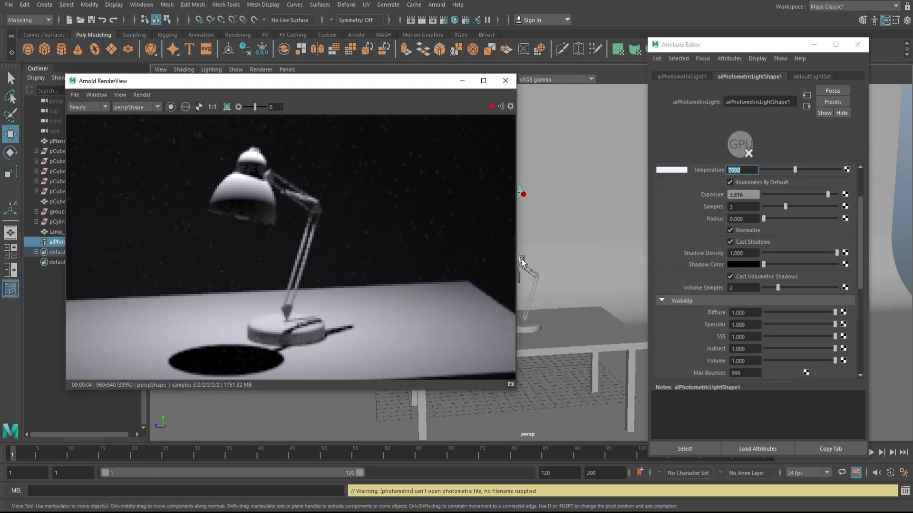
pyautogui.scroll(-2, 456, 255)
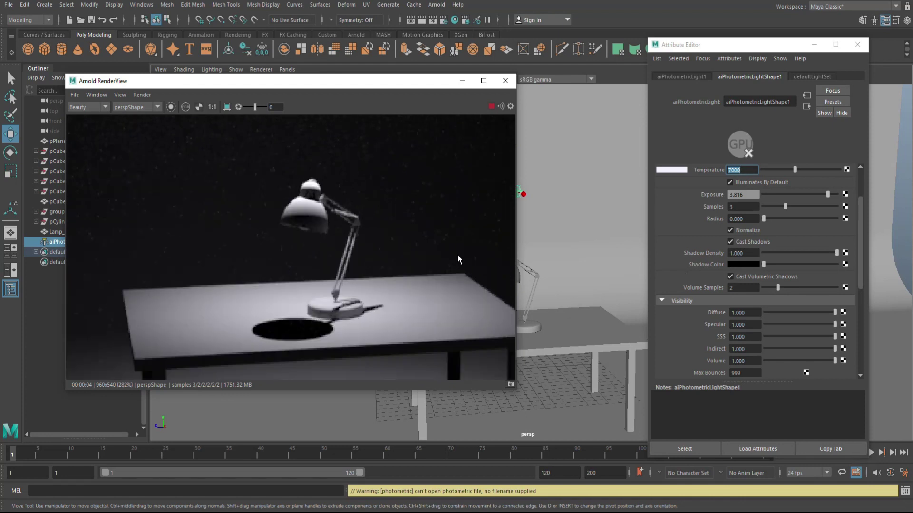